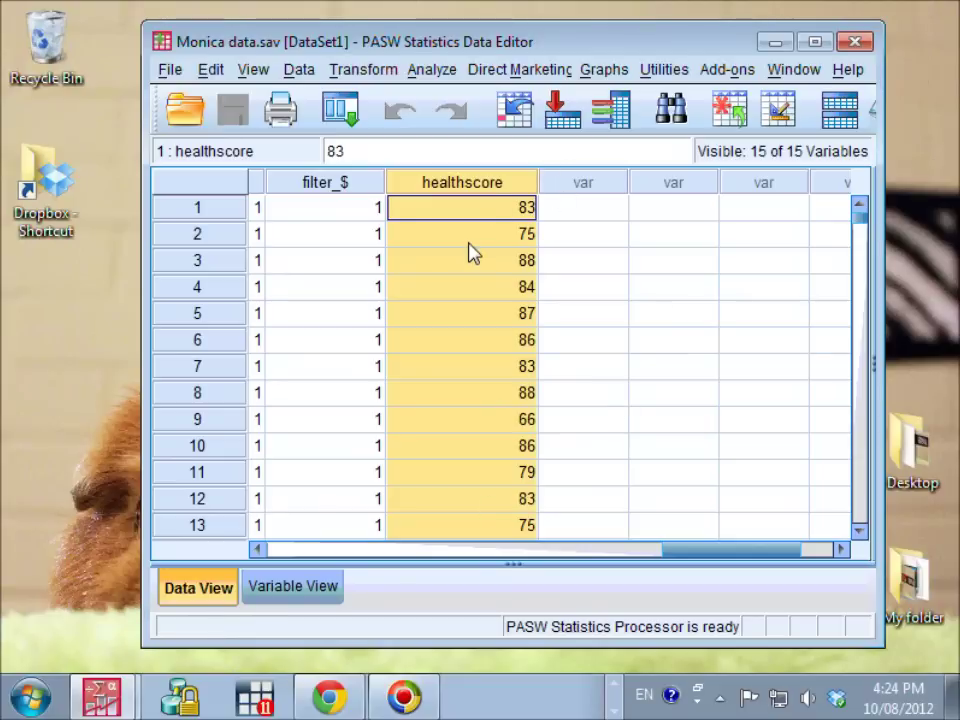
Step: Restore the Data Editor and start Analyze > Compare Means > Means
click(470, 240)
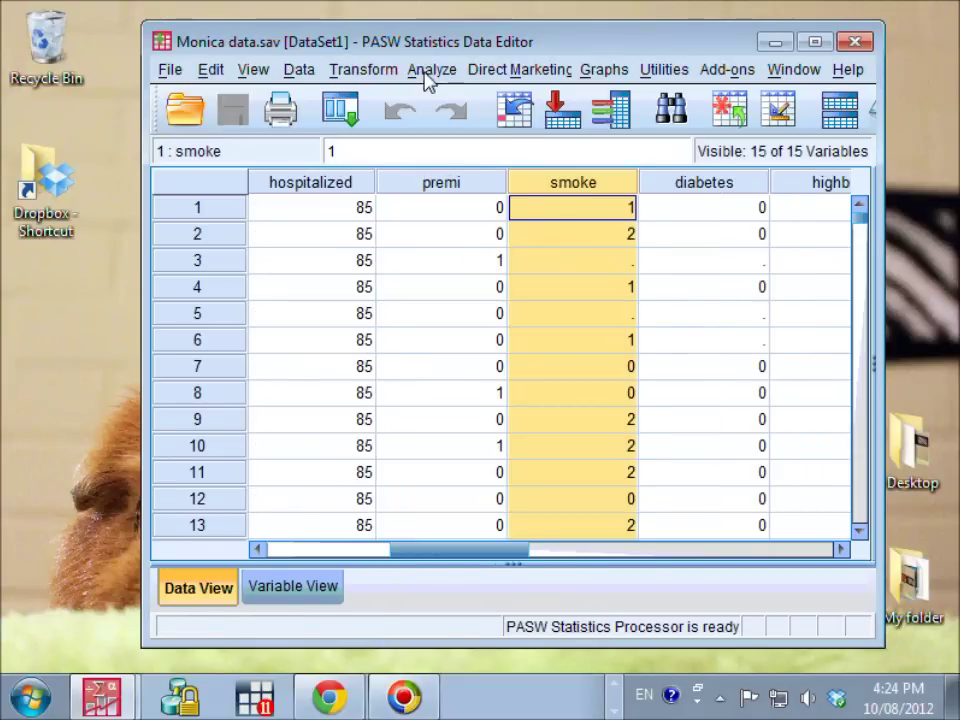
click(432, 69)
mouse_move(495, 143)
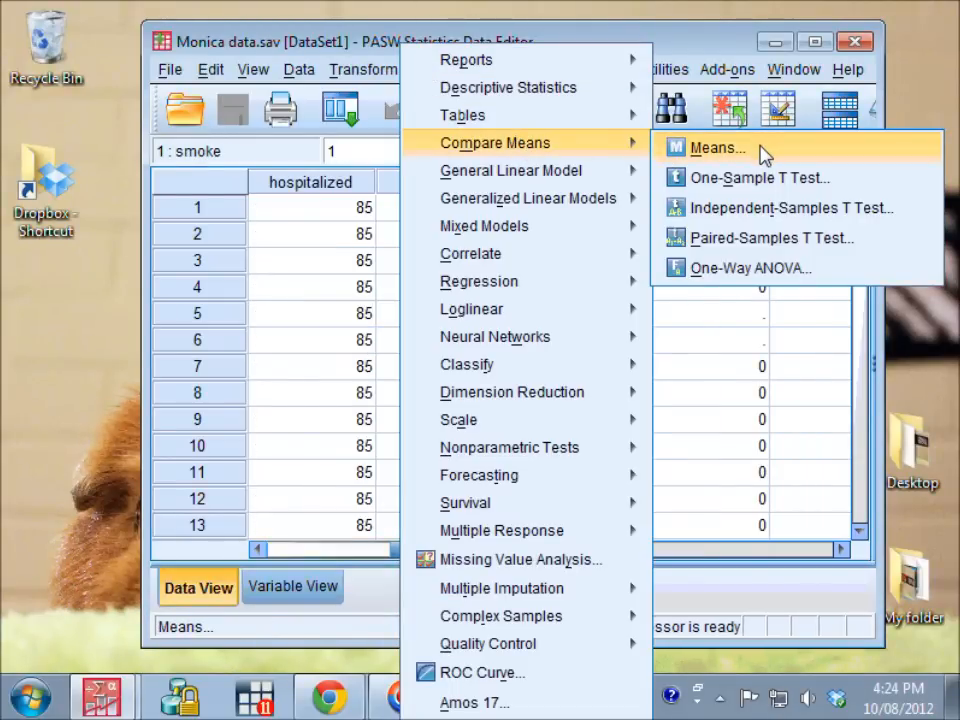
click(765, 152)
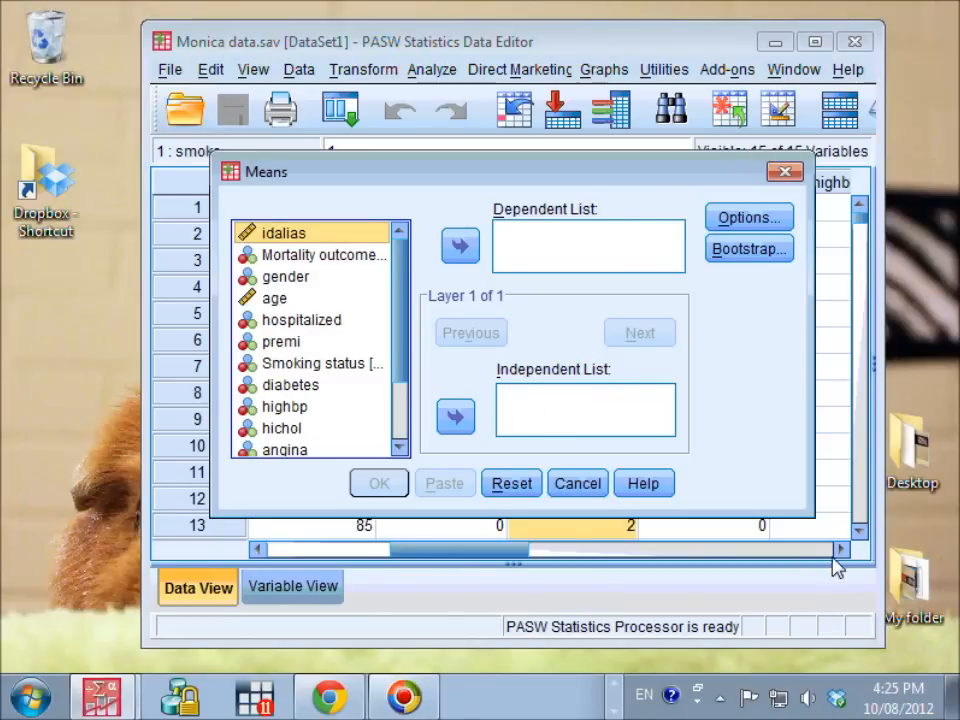
drag(815, 523, 845, 560)
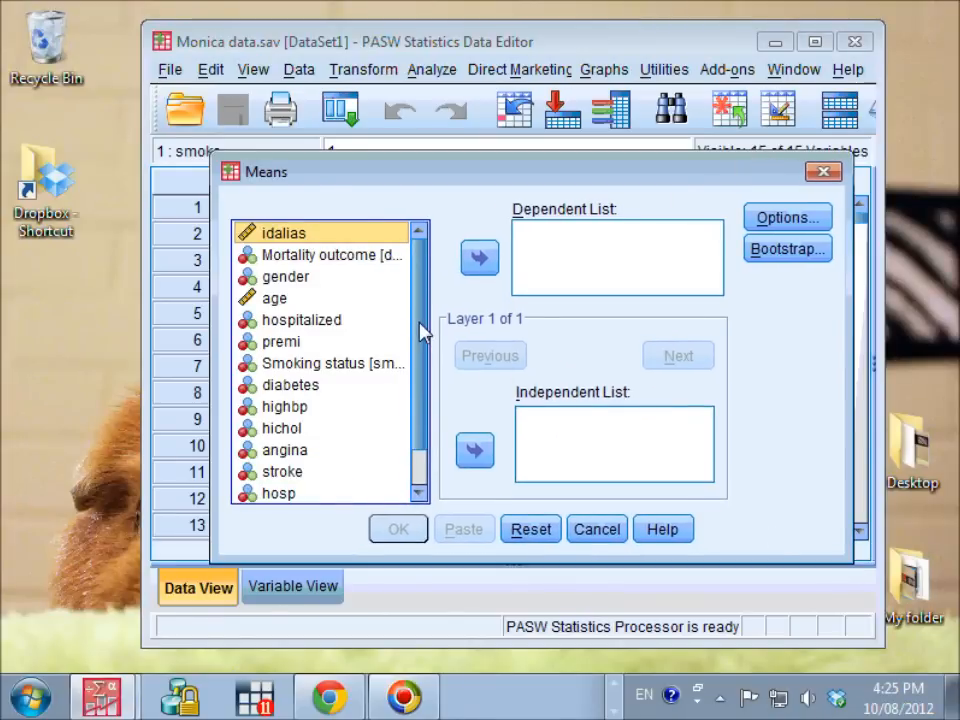
scroll(415, 395, down, 2)
Step: Make healthscore the dependent variable and show variable names instead of labels
click(335, 493)
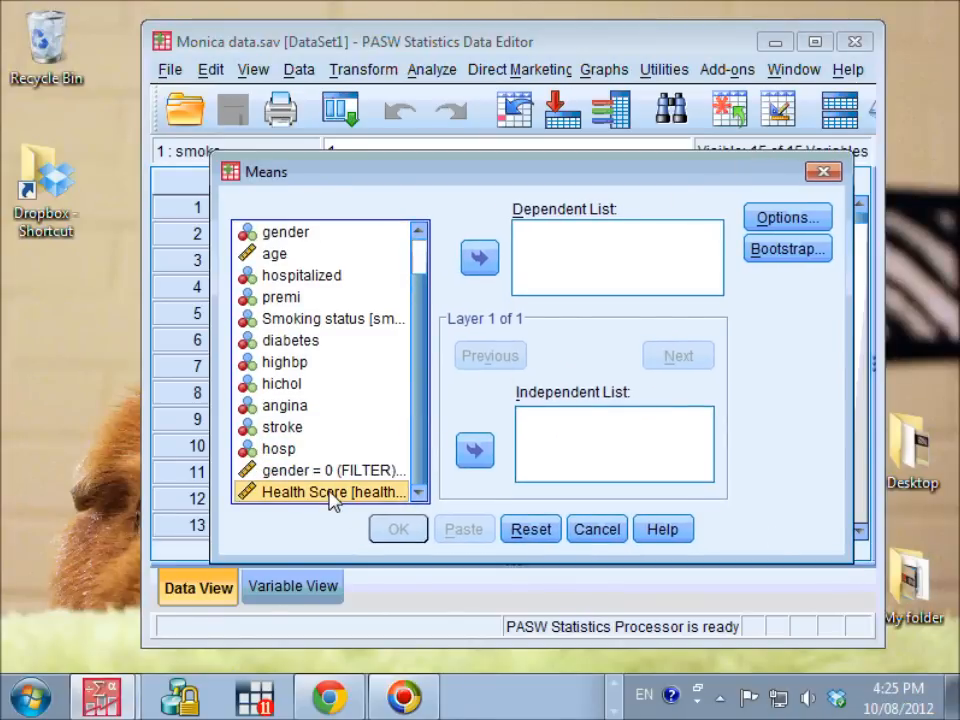
click(481, 262)
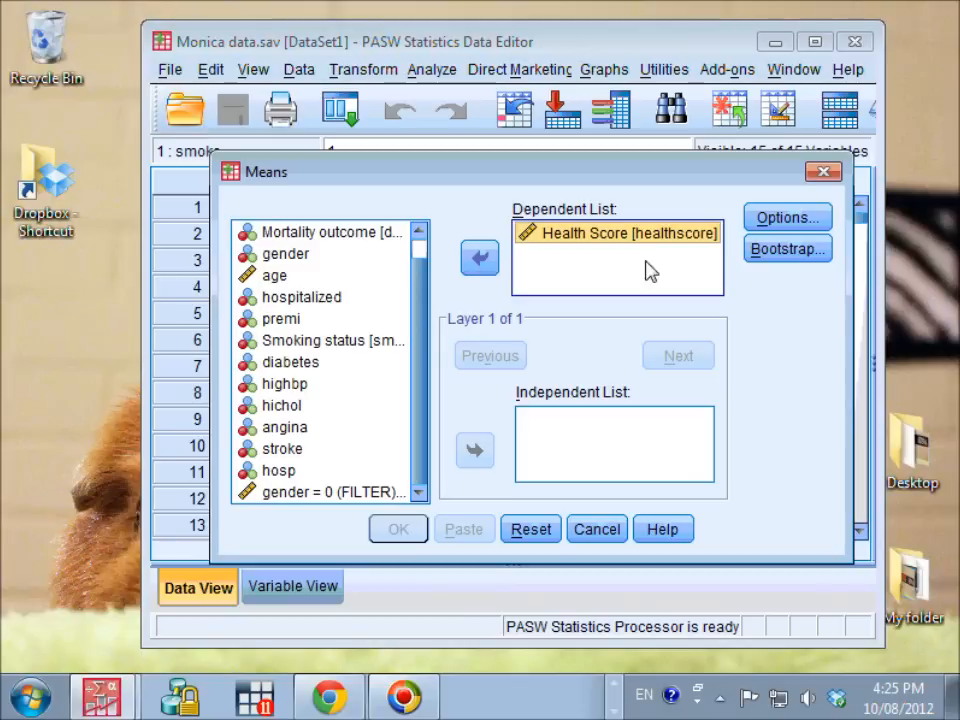
scroll(423, 363, up, 1)
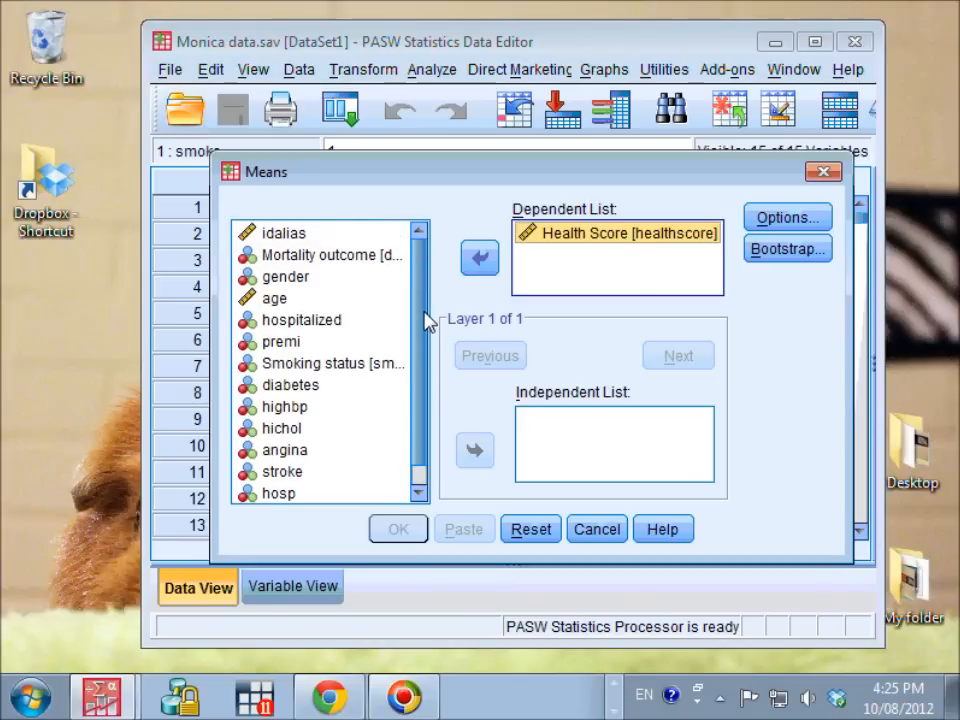
scroll(428, 320, down, 1)
right_click(335, 340)
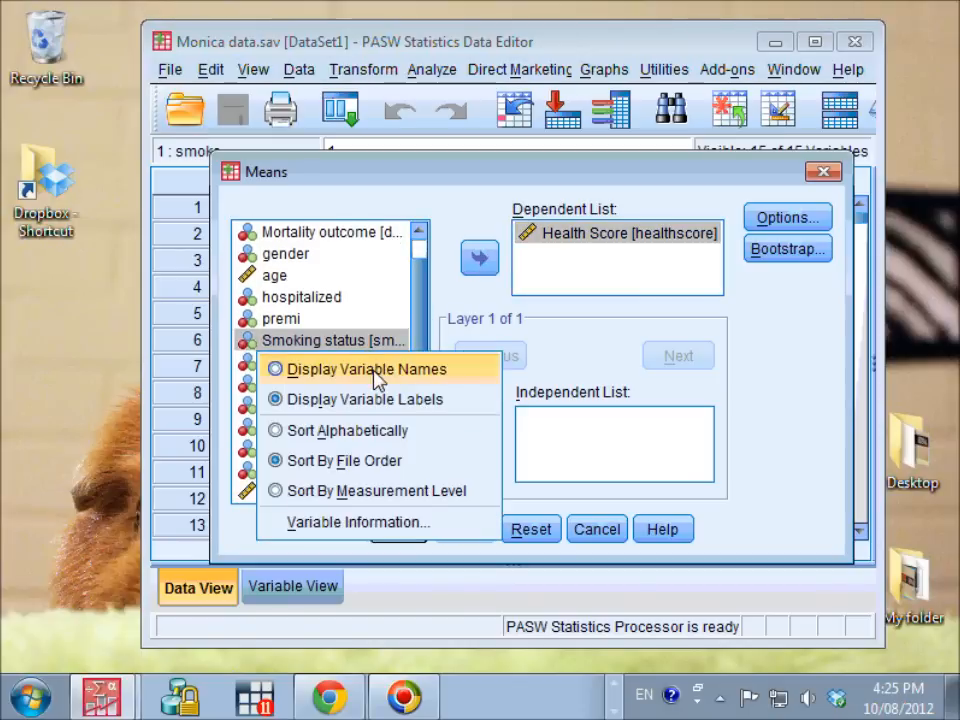
click(367, 369)
Step: Review smoke's Variable Information, then make smoke the independent variable
right_click(290, 340)
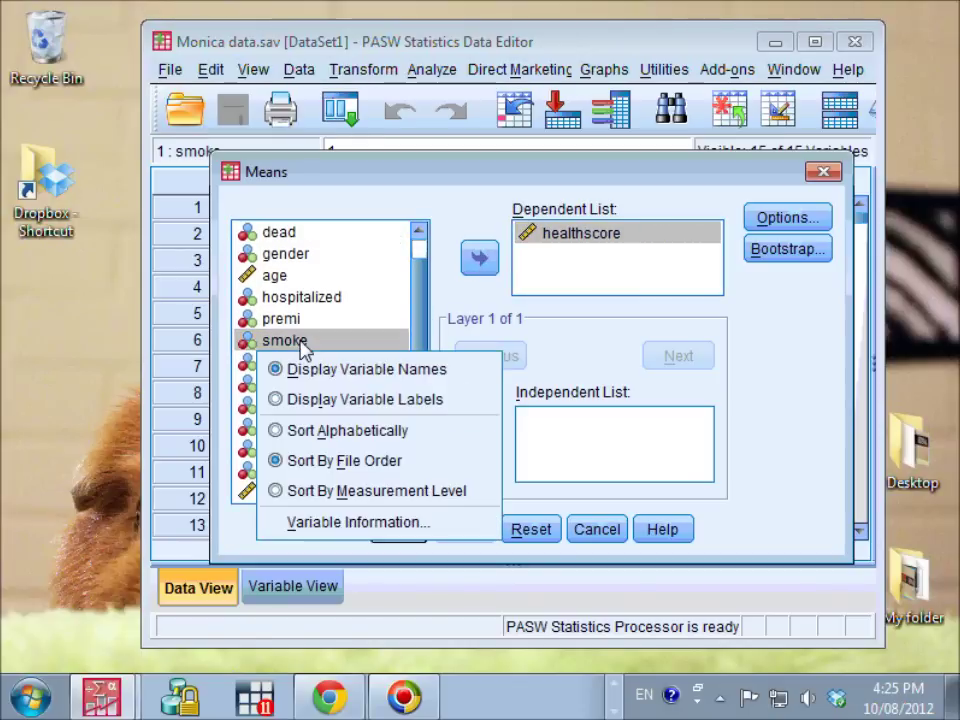
click(367, 524)
drag(797, 390, 711, 392)
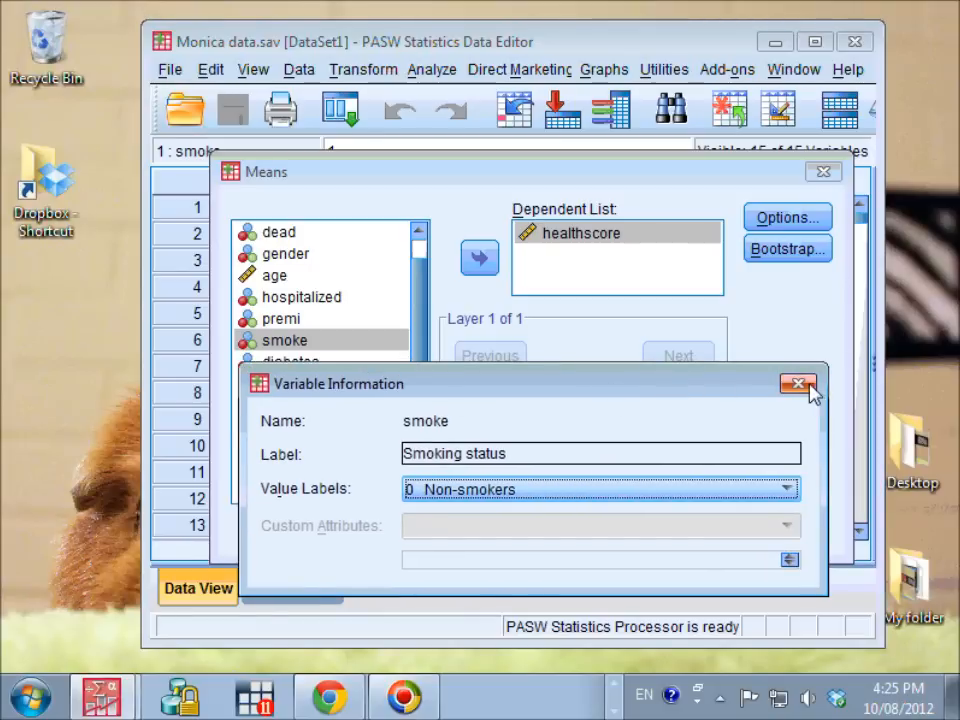
click(799, 384)
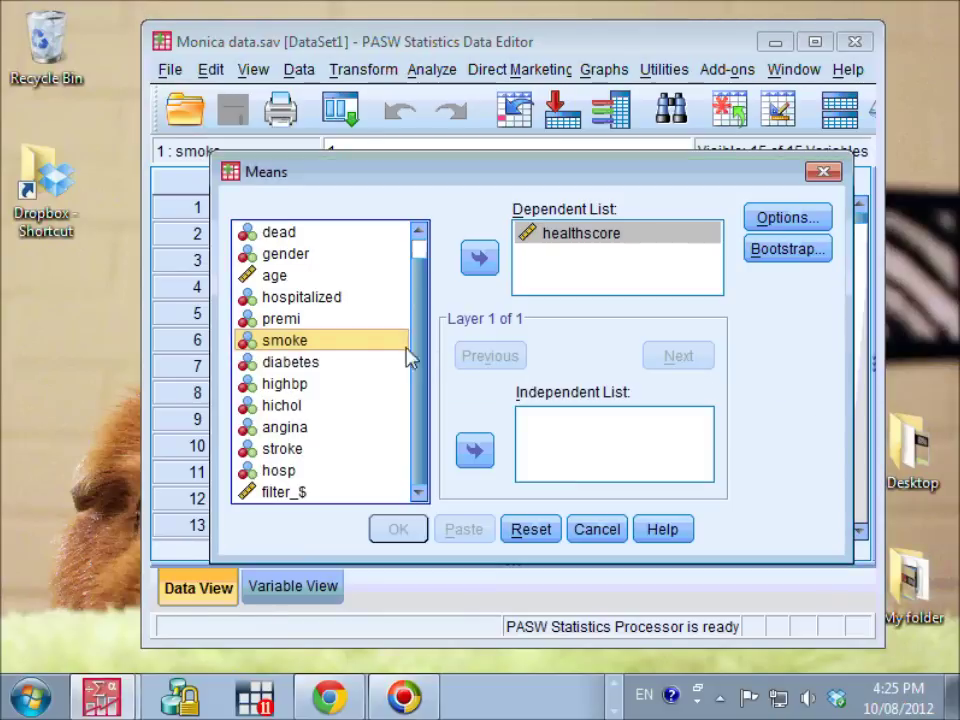
click(474, 451)
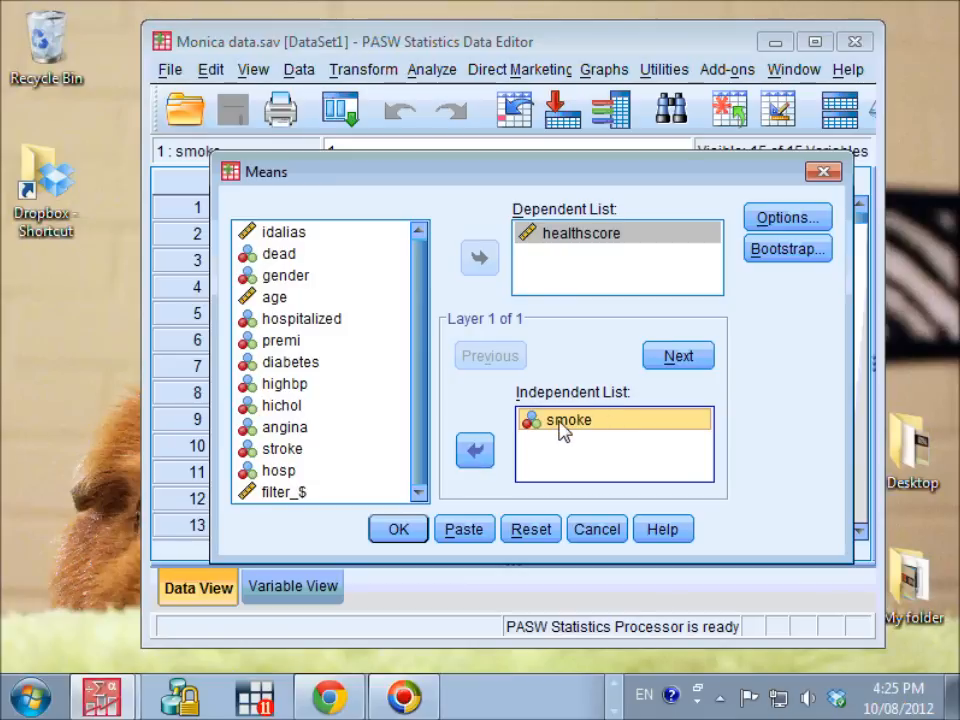
Step: Request the Anova table and eta in the Means options
click(784, 218)
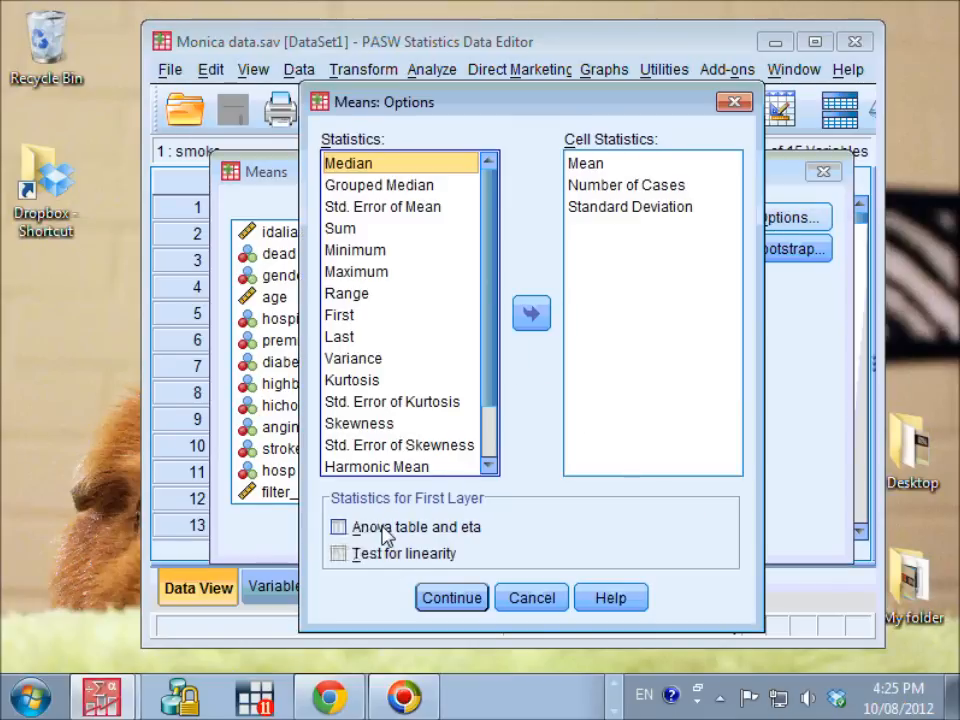
click(340, 527)
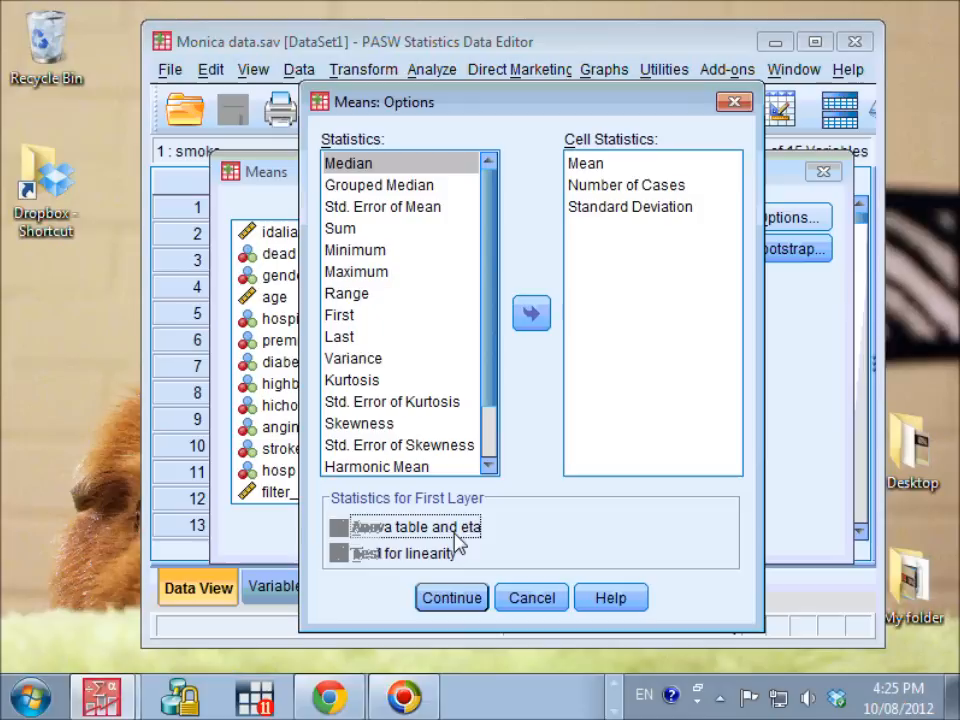
click(452, 598)
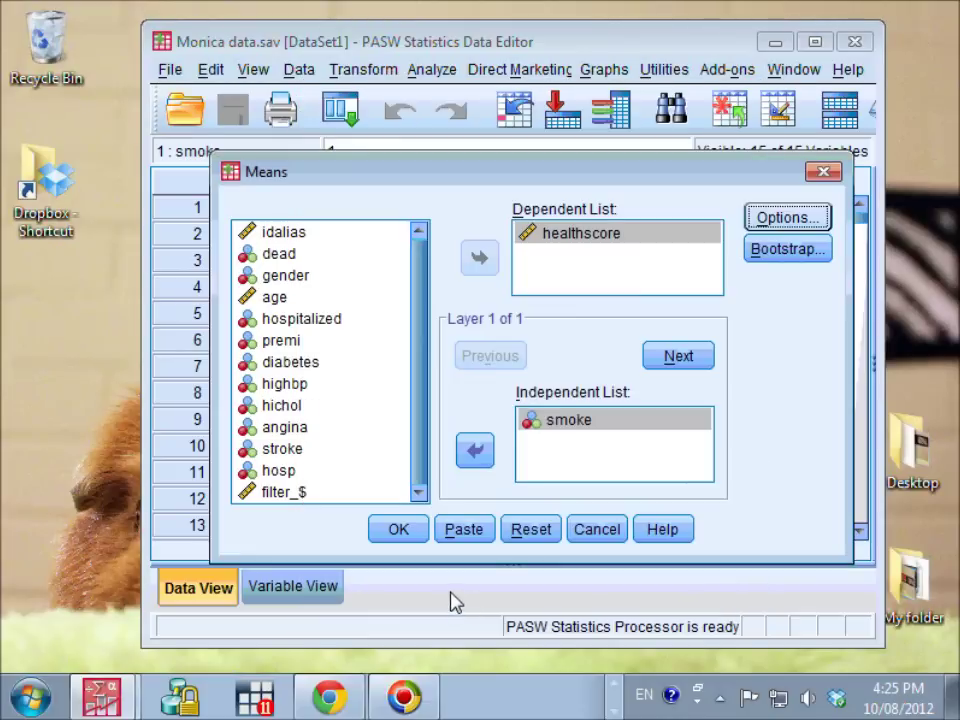
Step: Run the analysis, review the ANOVA table and eta (.249, eta squared .062), then minimise PASW
click(399, 529)
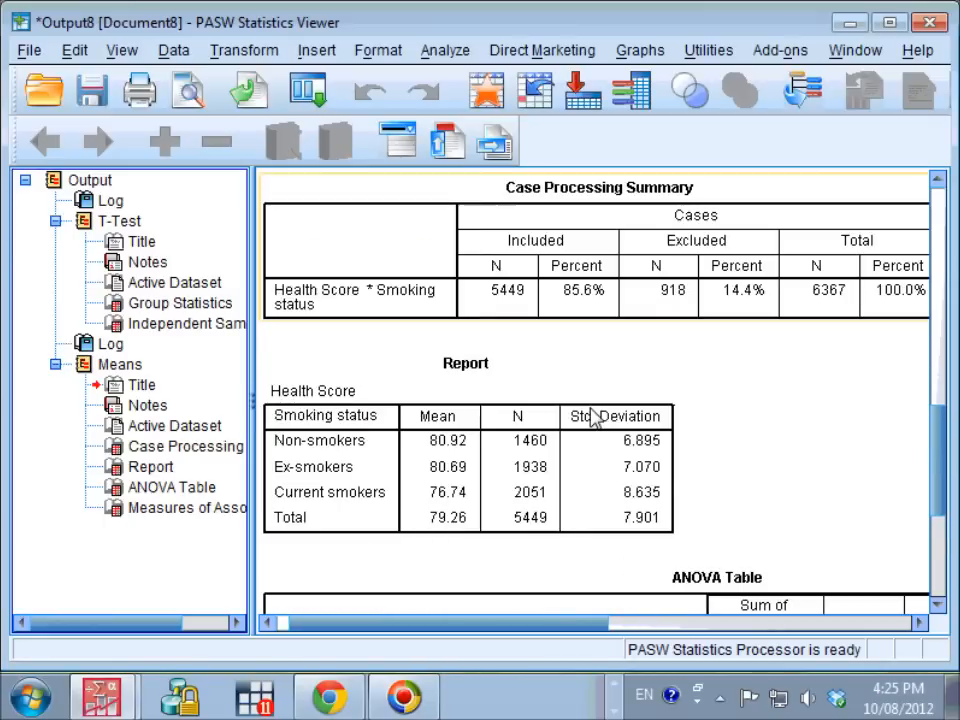
scroll(600, 400, down, 5)
drag(545, 623, 700, 628)
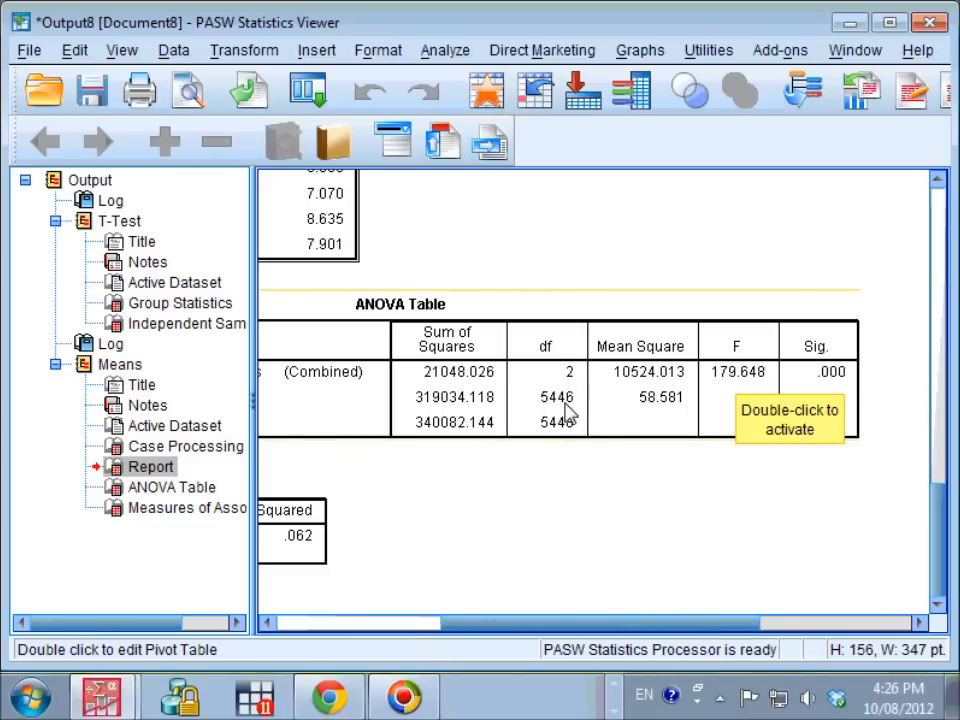
click(845, 380)
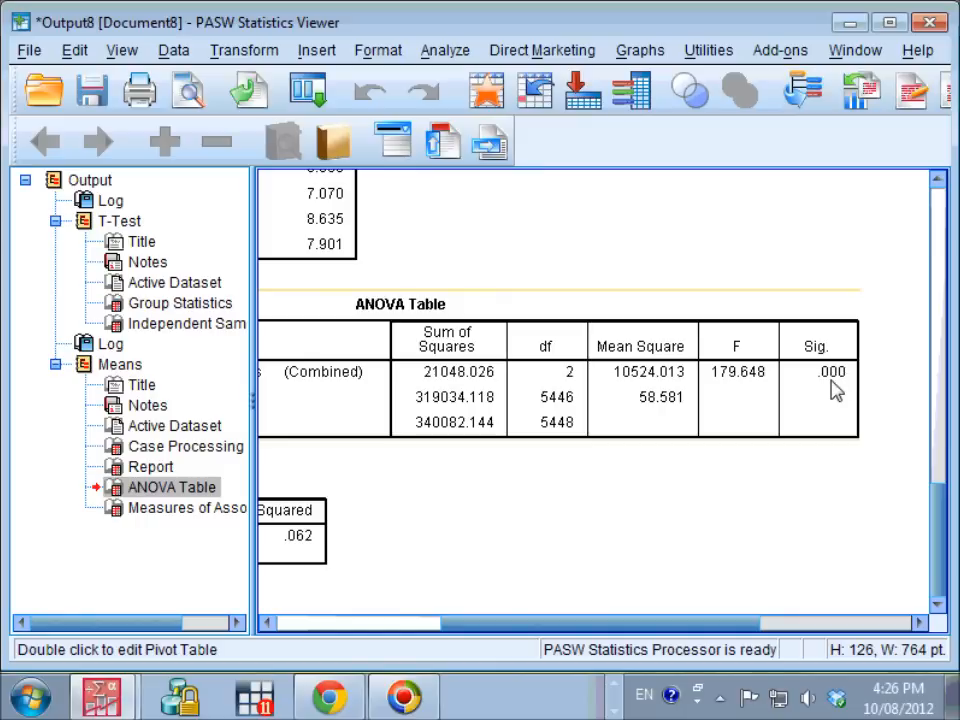
drag(746, 626, 565, 630)
scroll(660, 490, up, 3)
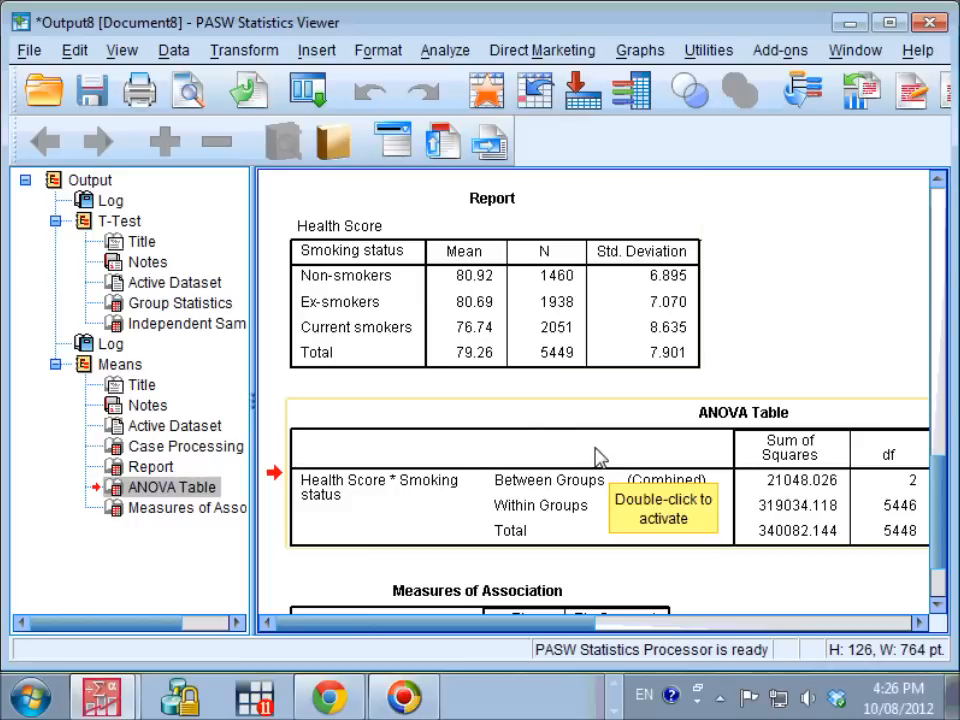
scroll(463, 382, down, 3)
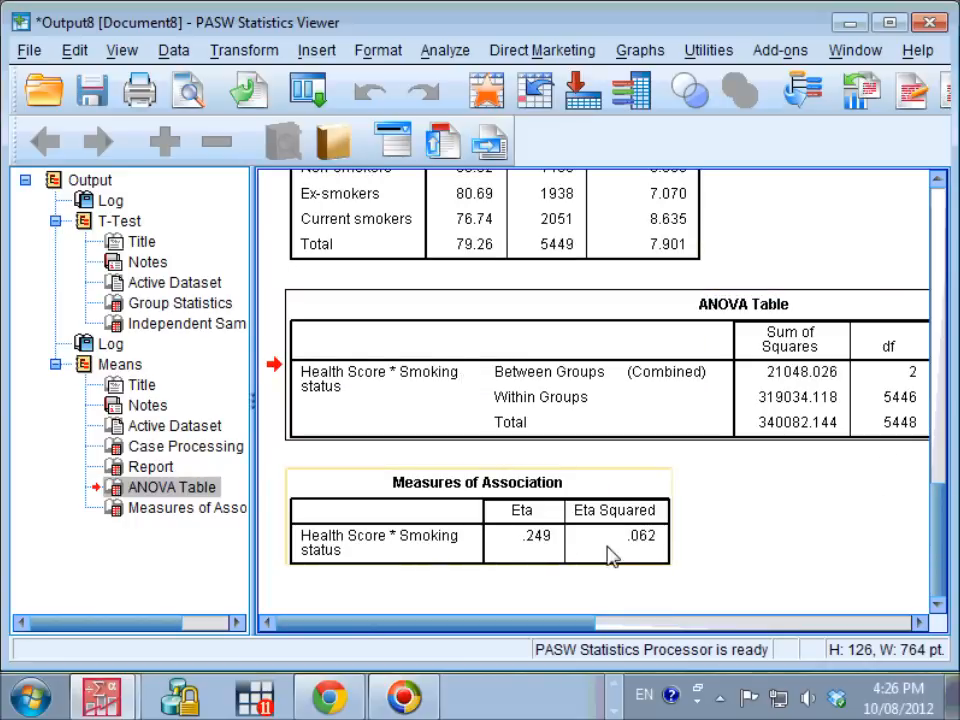
key(alt+Tab)
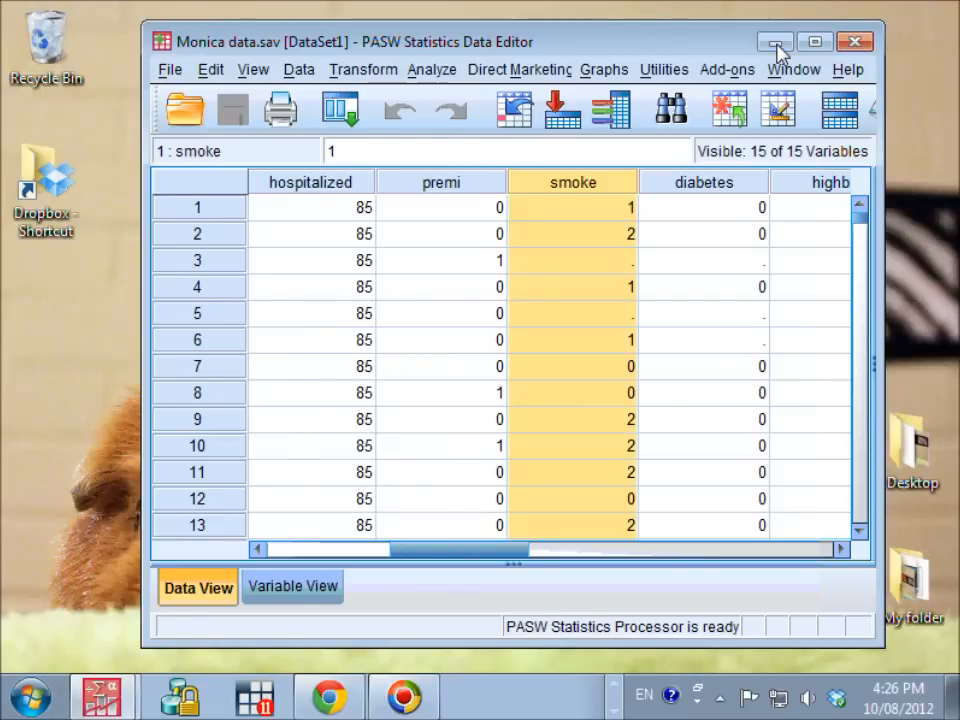
click(778, 44)
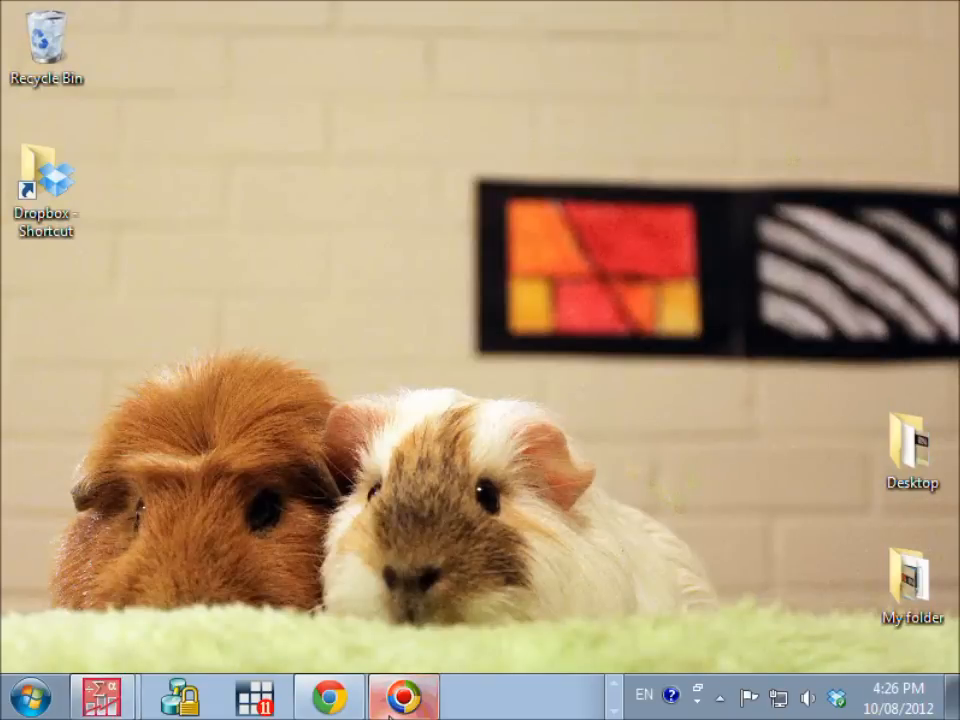